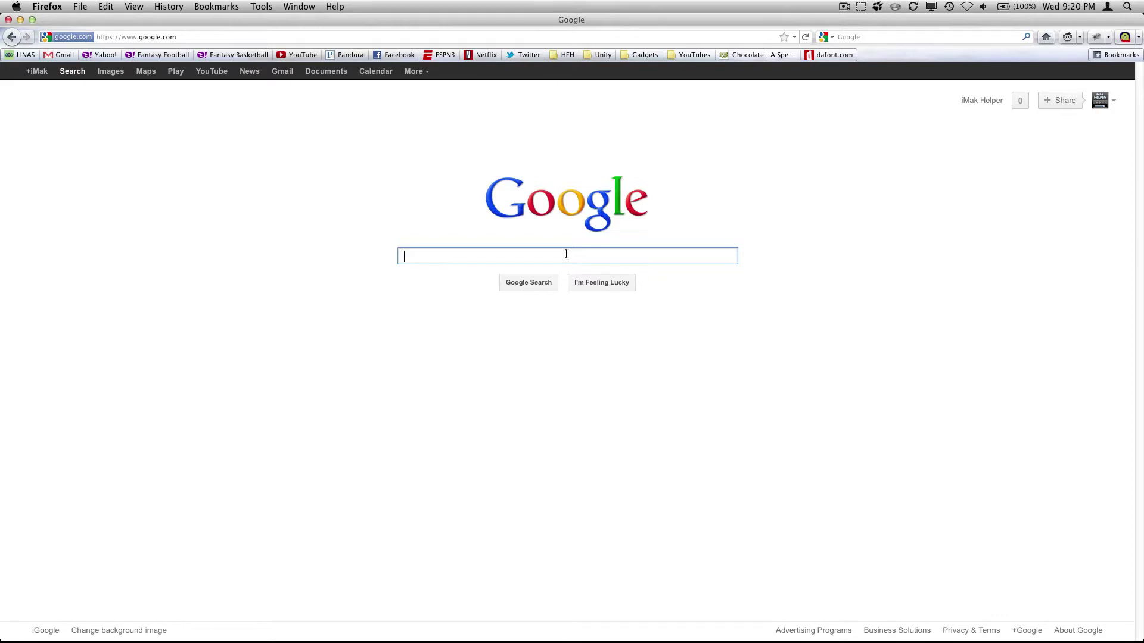
Step: Go to abc.go.com by entering 'abc' in the address bar, then scroll down to this week's clips
left_click(422, 38)
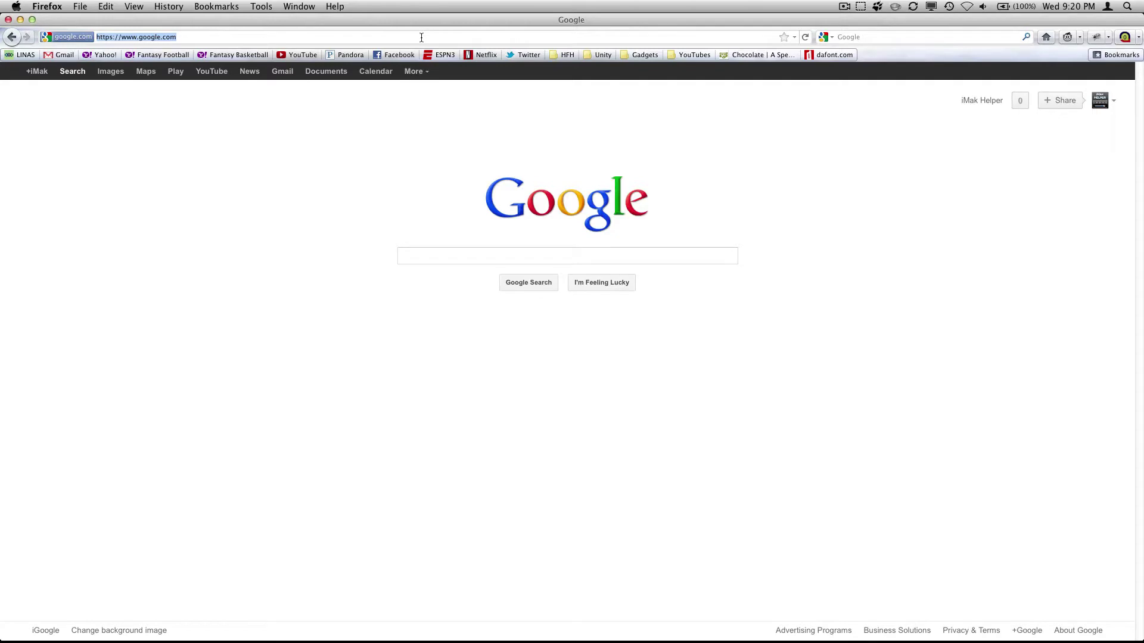
type("abc")
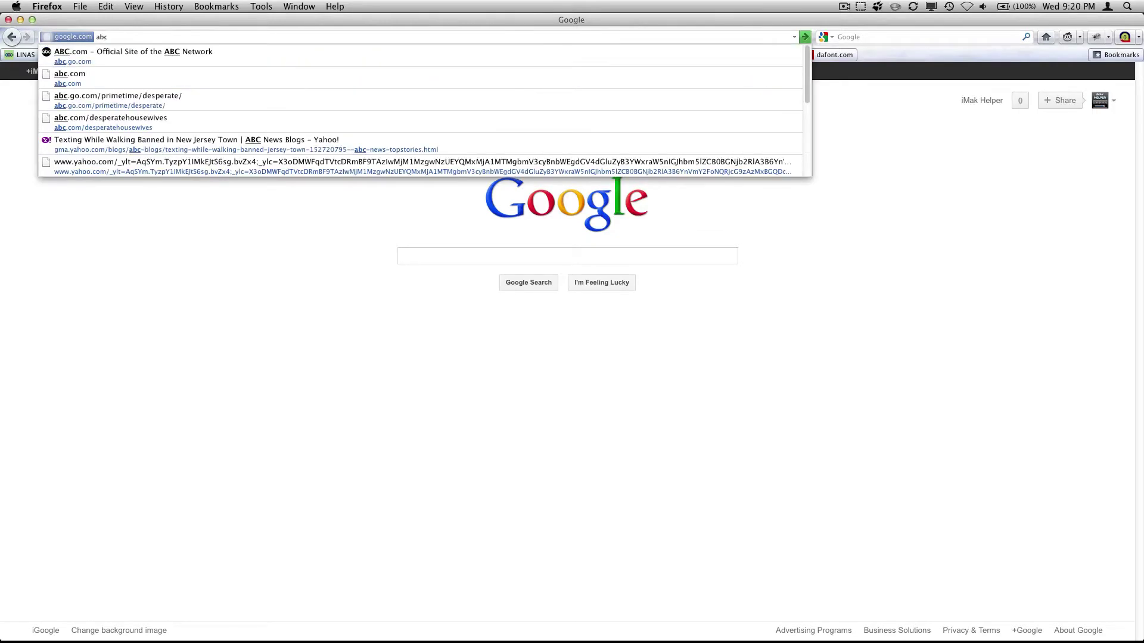
key("Return")
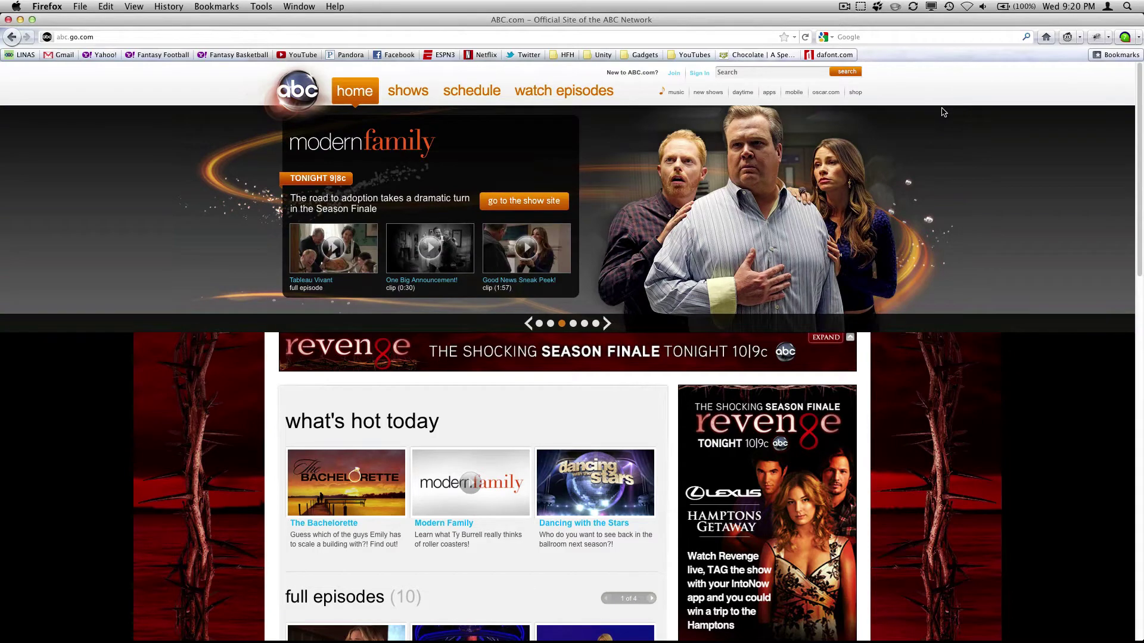
scroll(943, 111, "down", 2)
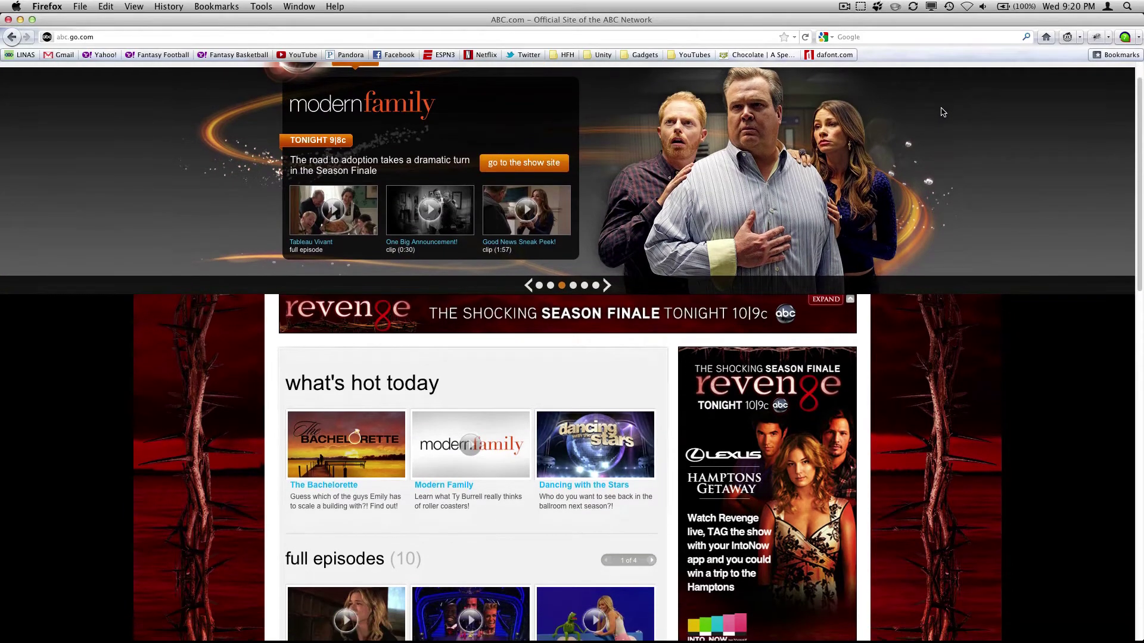
scroll(942, 111, "down", 20)
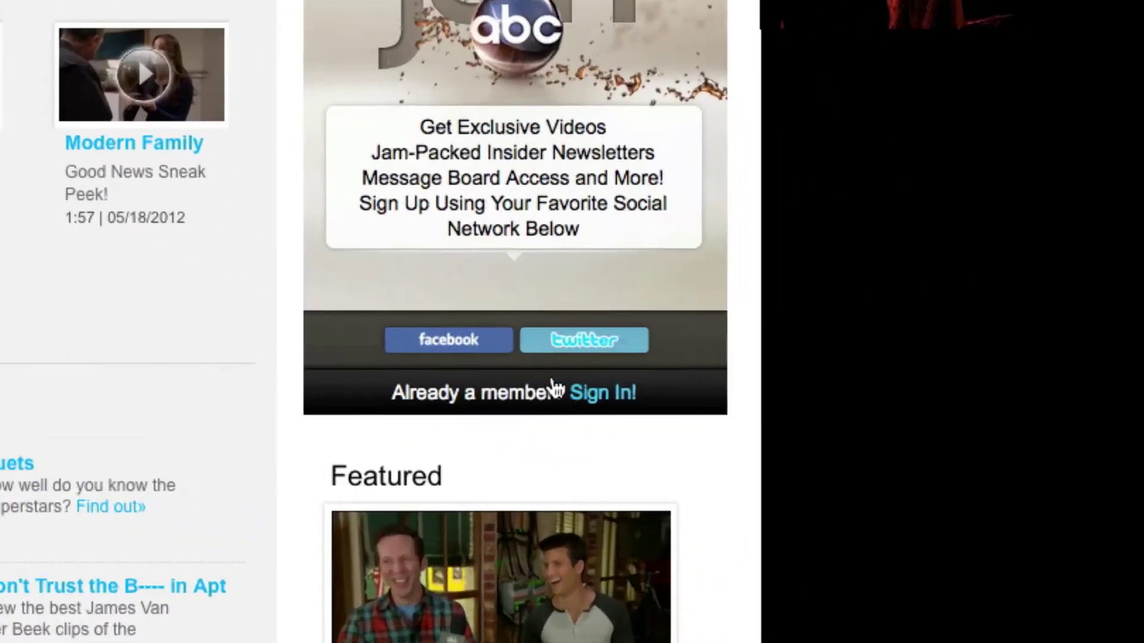
left_click(758, 508)
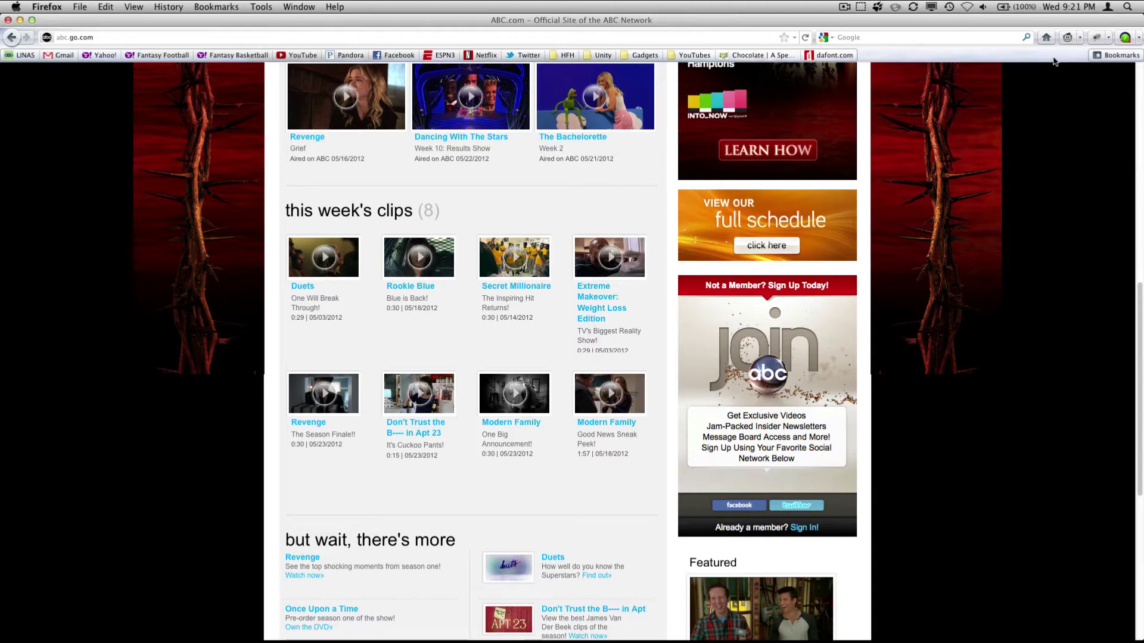
left_click(1125, 38)
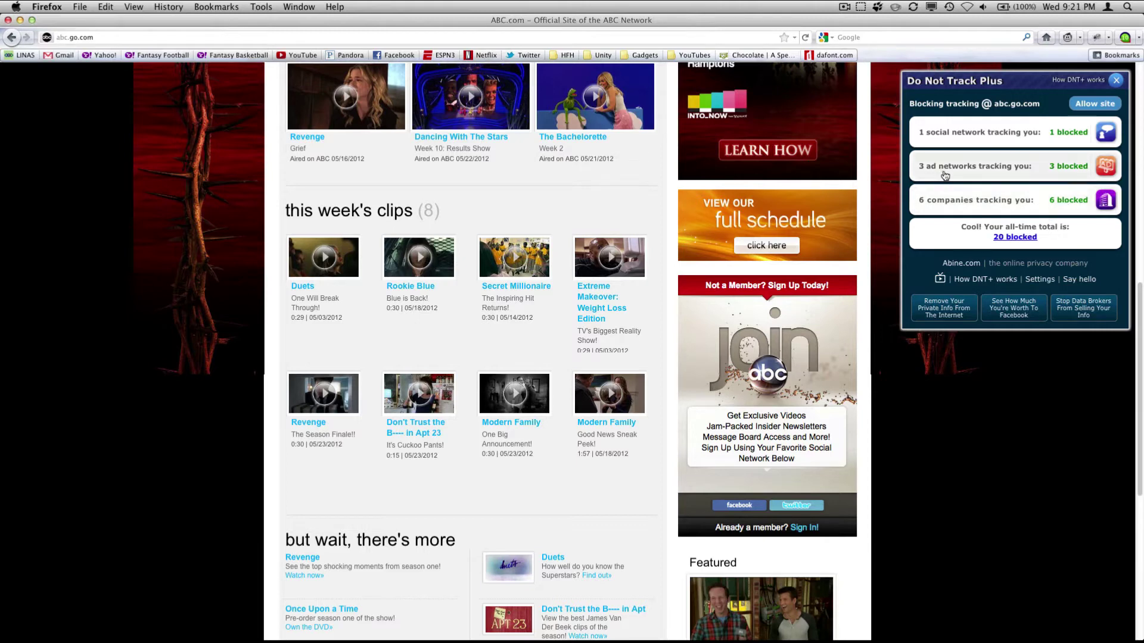
left_click(991, 139)
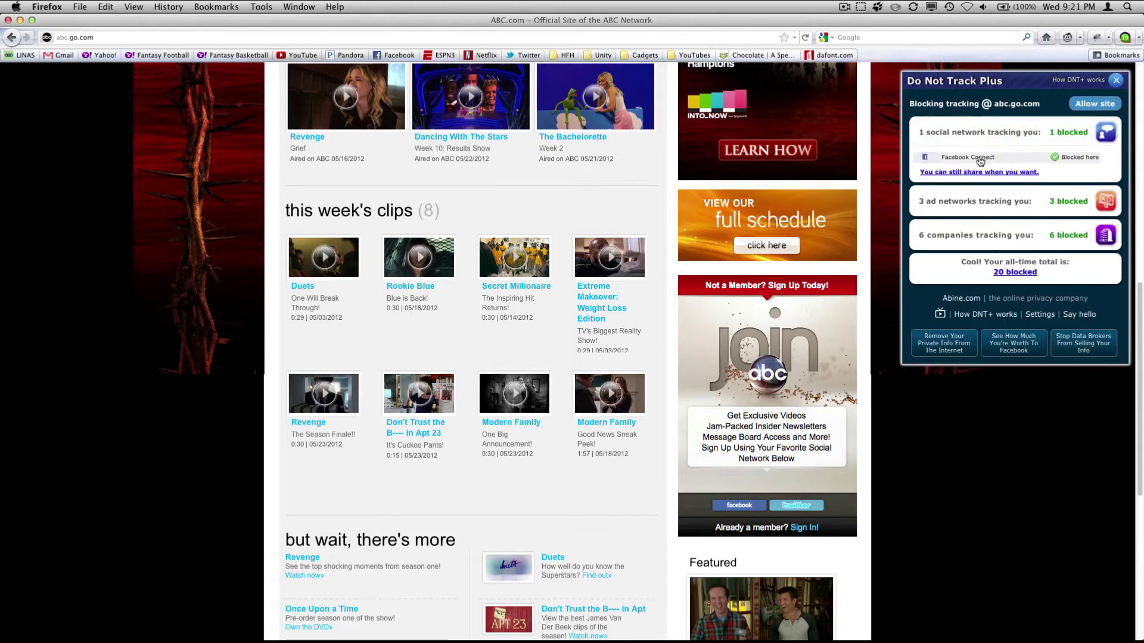
left_click(983, 205)
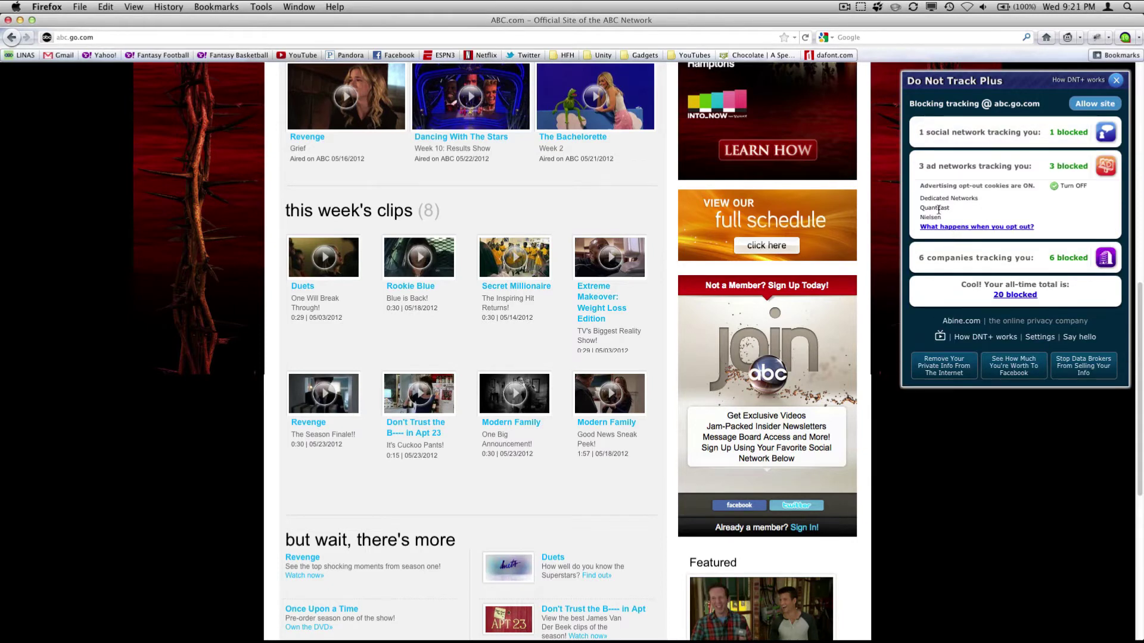
left_click(987, 256)
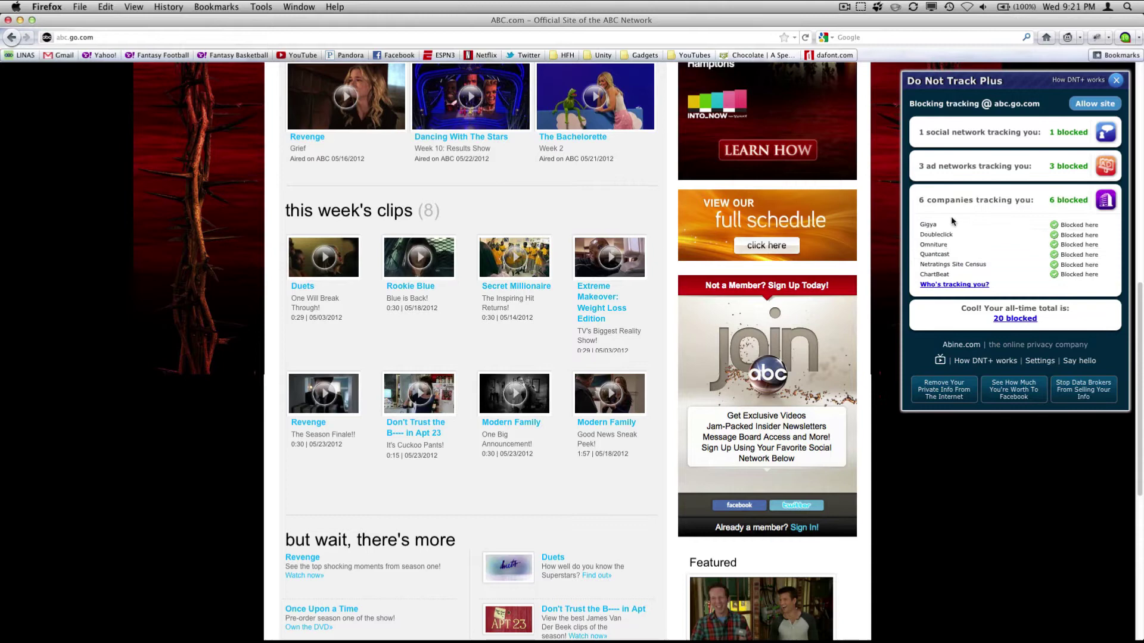
left_click(1019, 199)
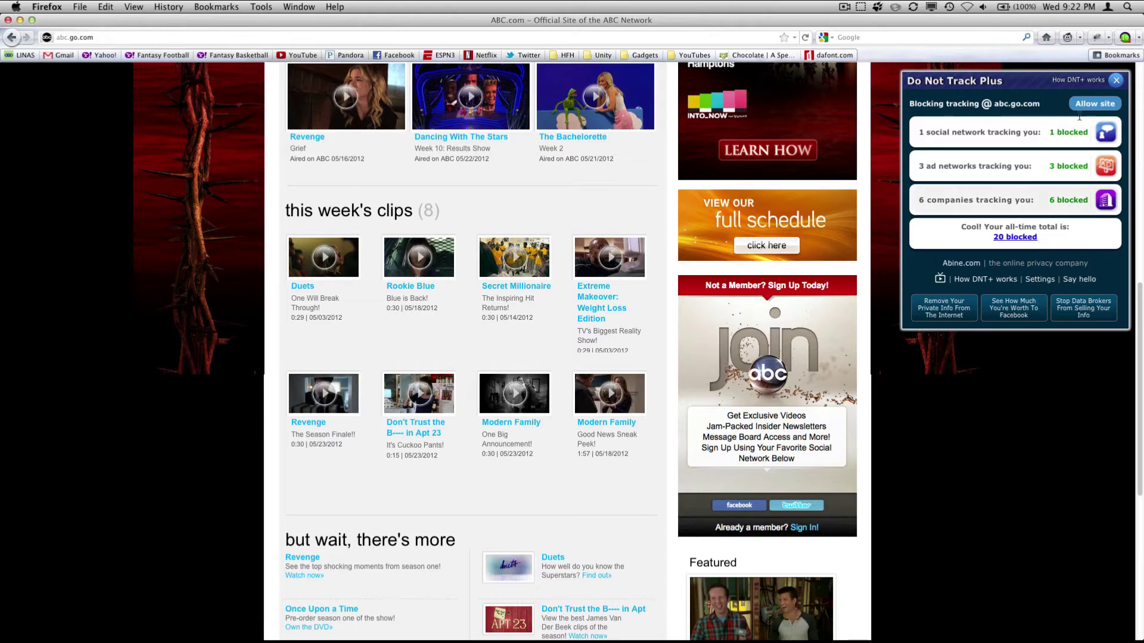
Step: Remove DoNotTrackPlus from the Add-ons Manager's Extensions list and restart Firefox to complete removal
left_click(1116, 81)
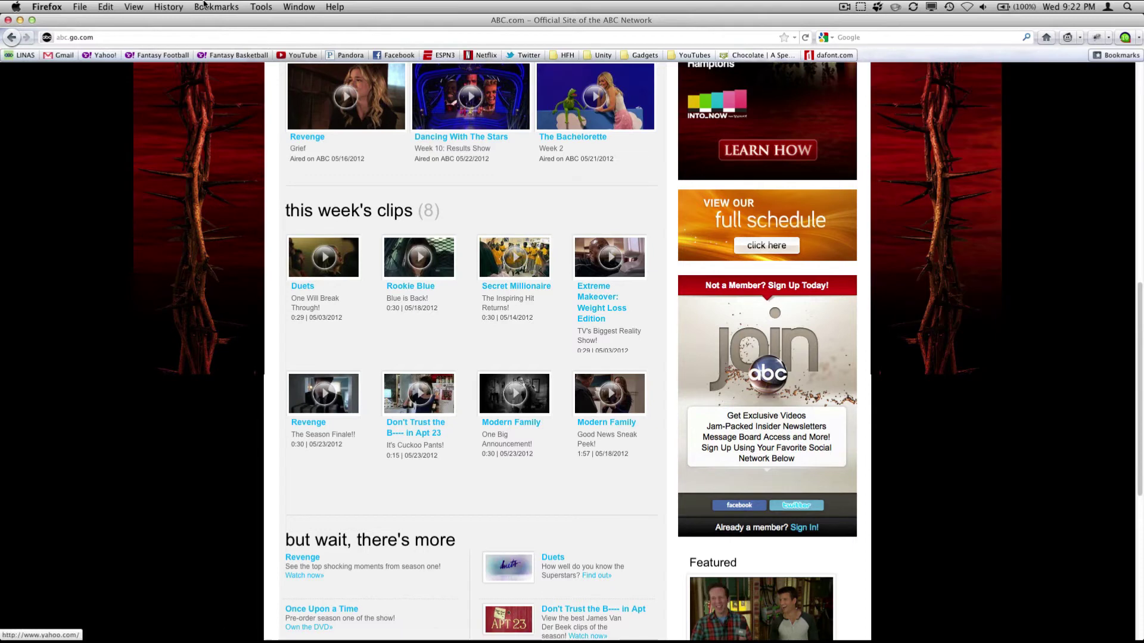
left_click(261, 7)
left_click(267, 52)
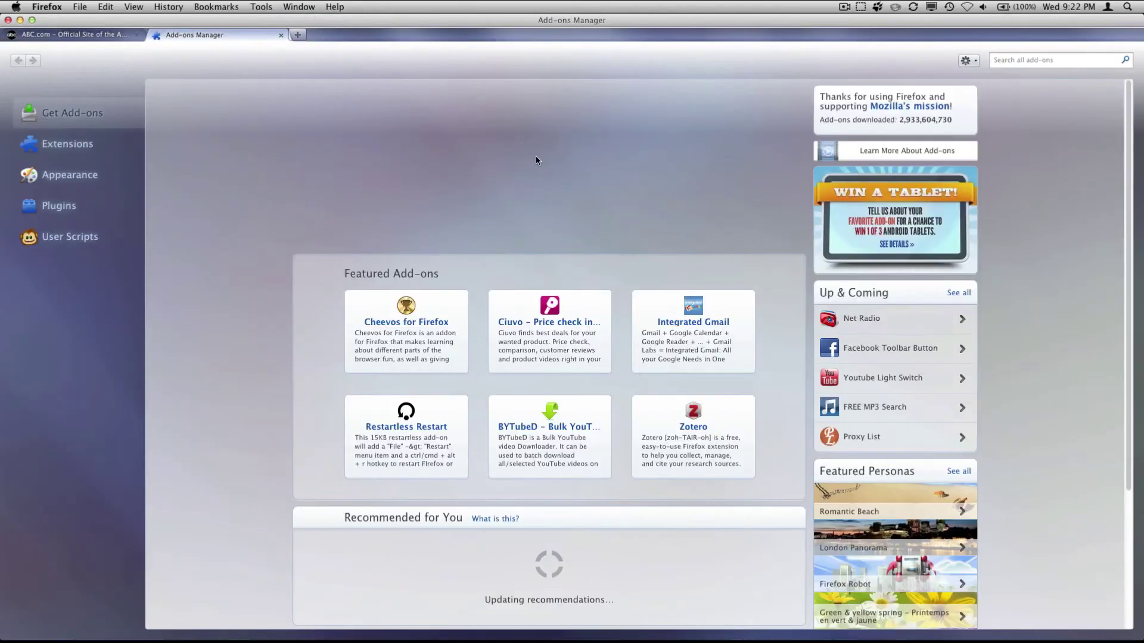
left_click(92, 152)
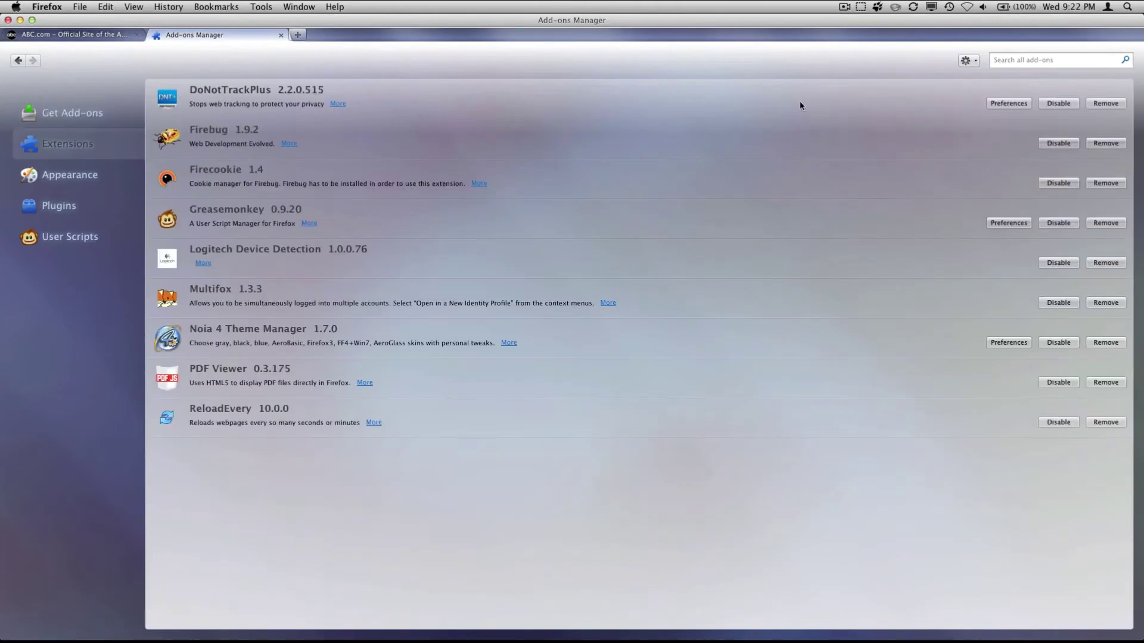
left_click(1106, 103)
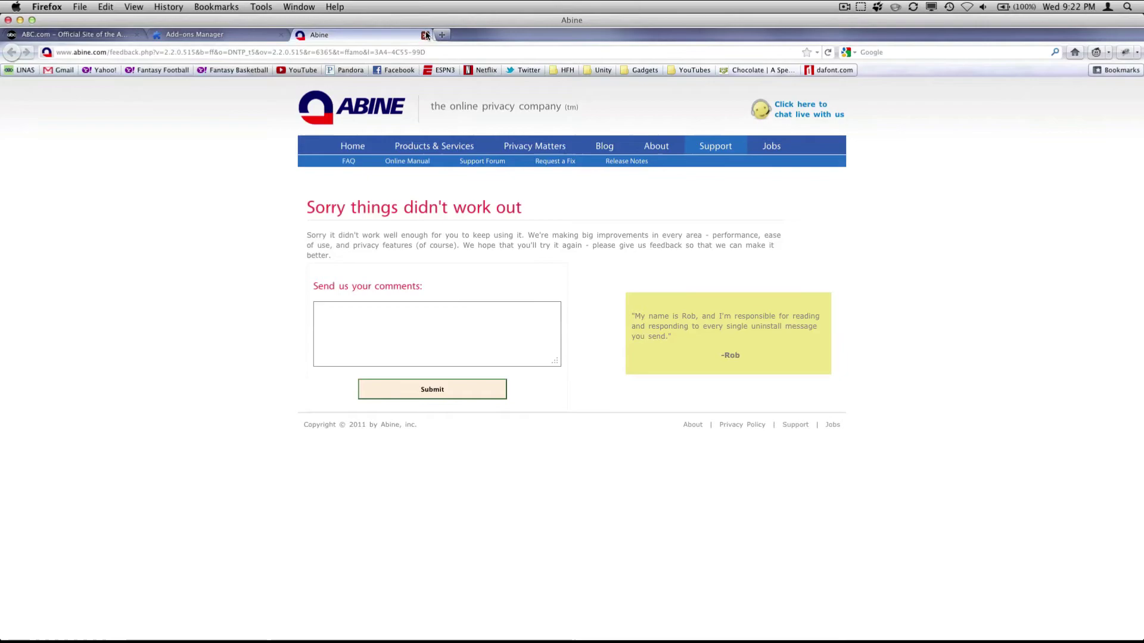
left_click(427, 35)
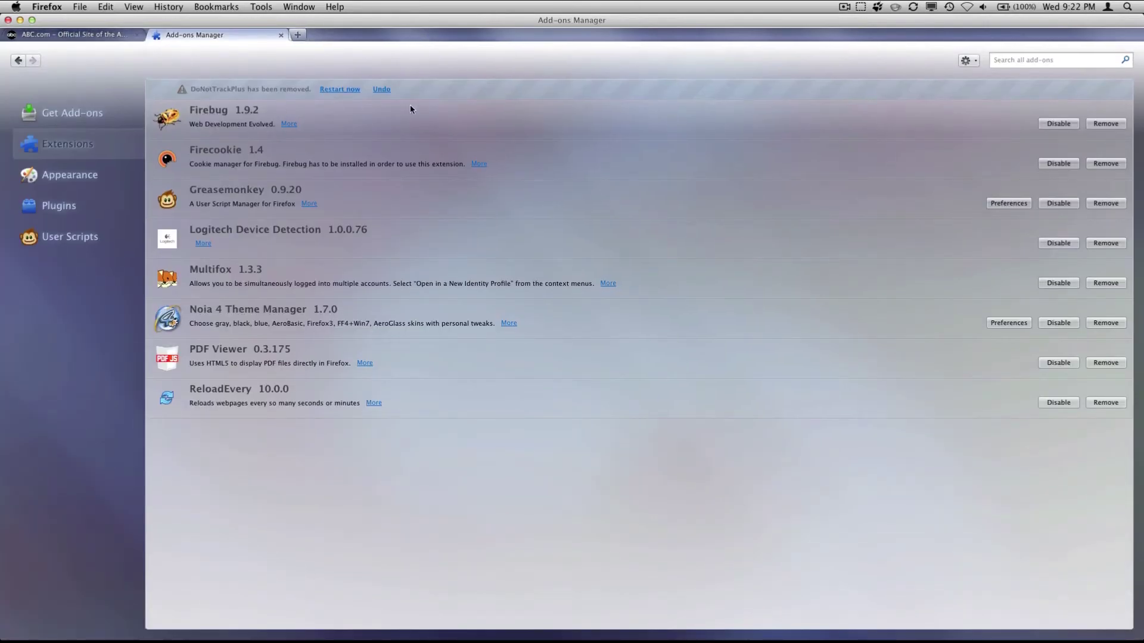
left_click(352, 89)
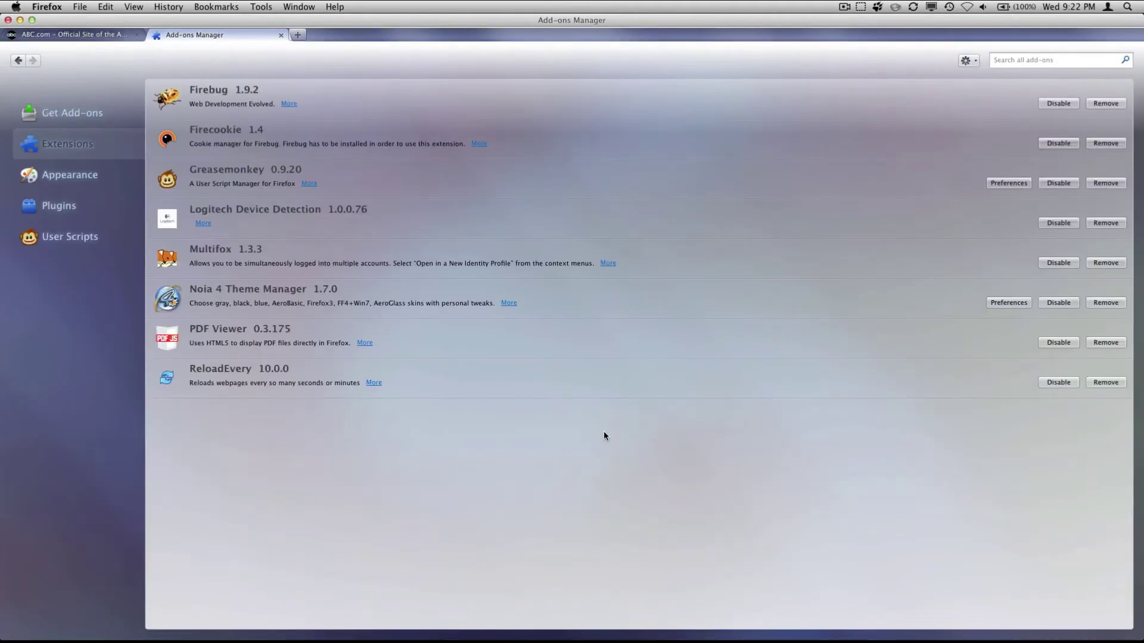
Step: Search Get Add-ons for 'do not track' and install Do Not Track Plus 2.2.0.515
left_click(83, 118)
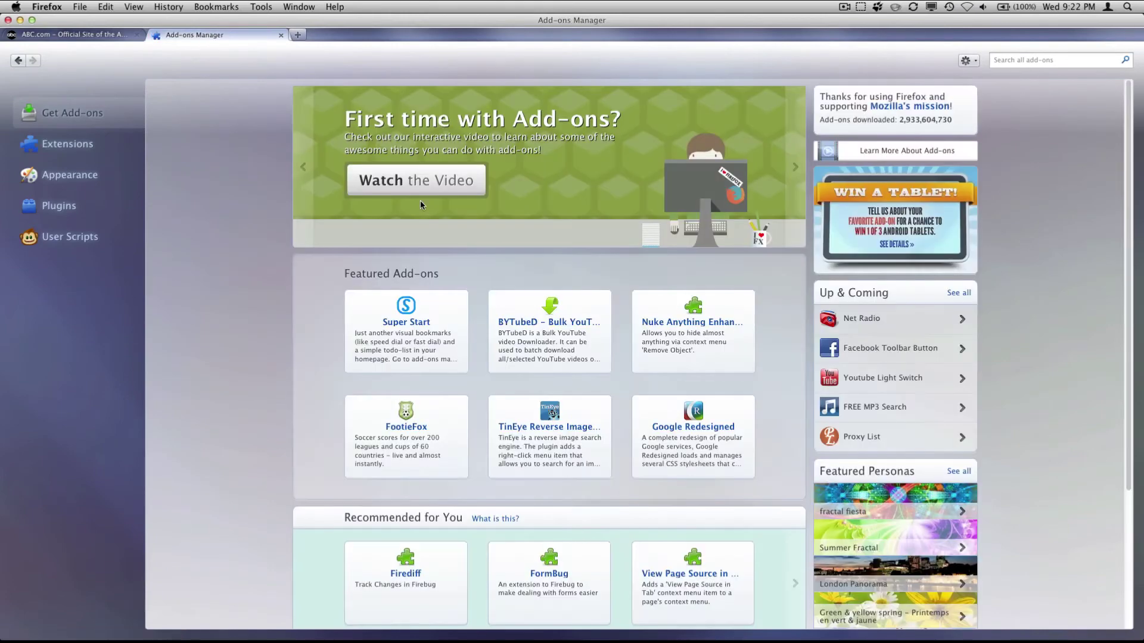
left_click(1007, 59)
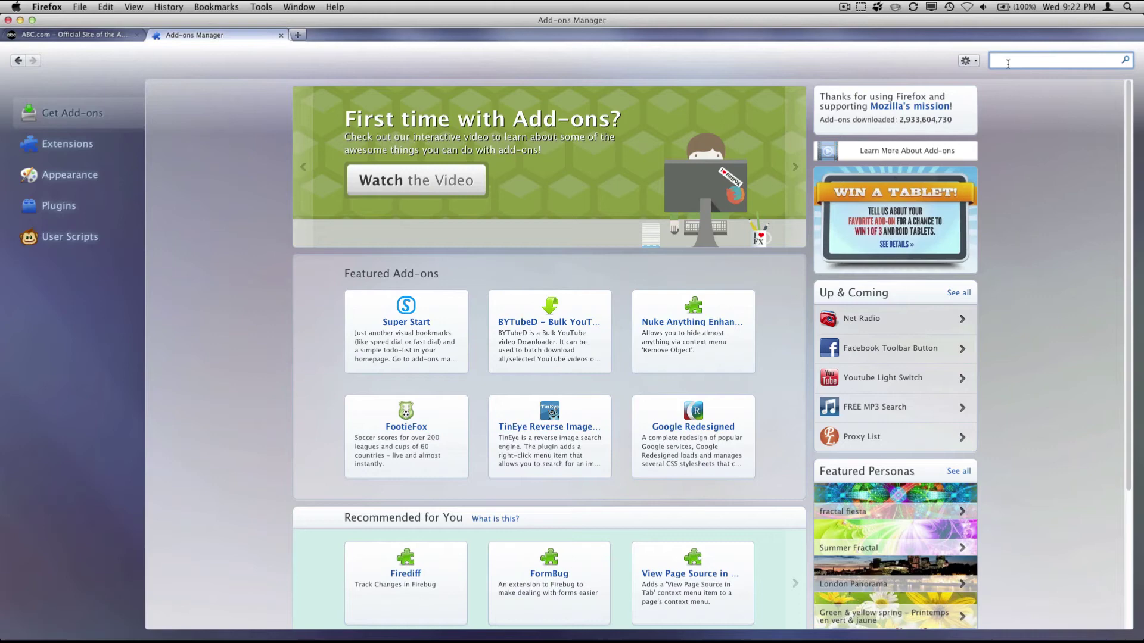
type("do not track")
key("Return")
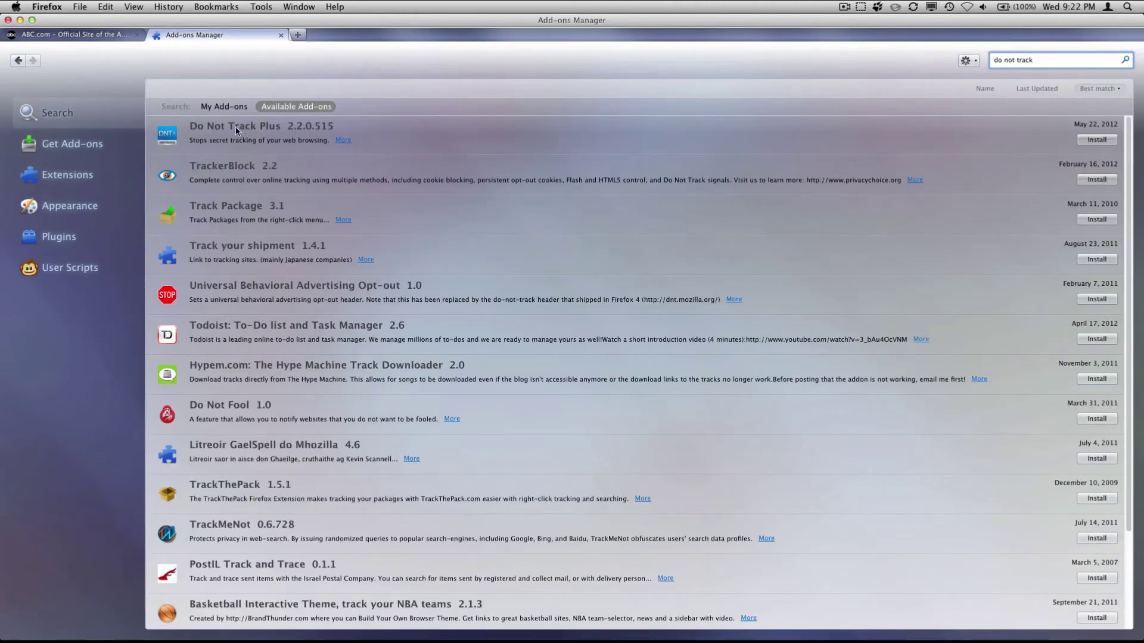
double_click(344, 124)
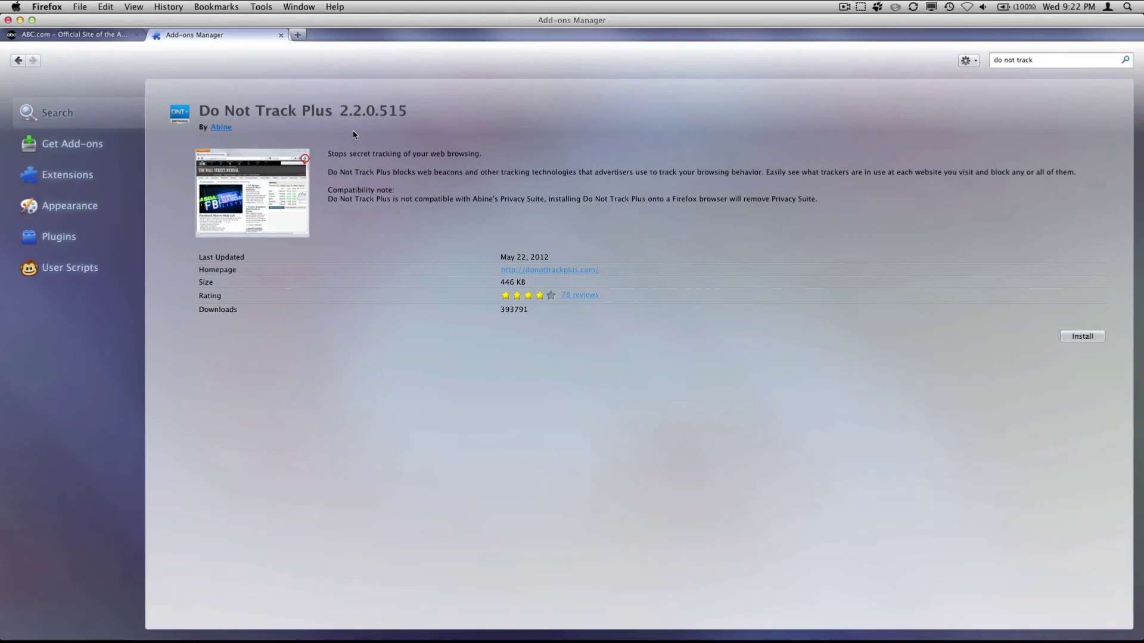
left_click(1081, 336)
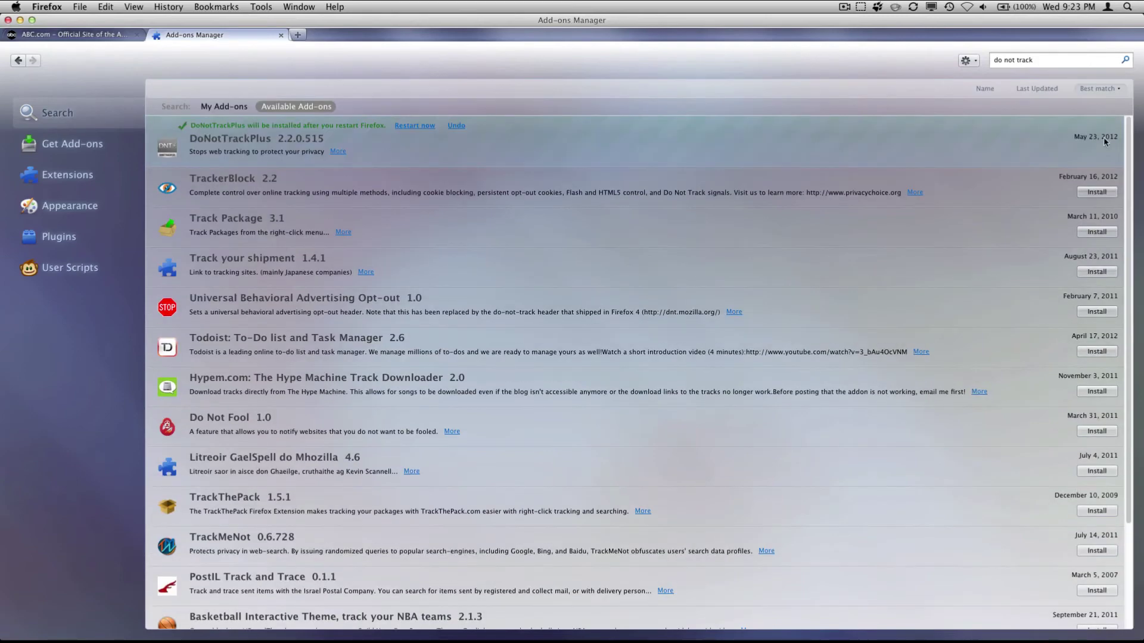
Step: Restart Firefox to complete the DoNotTrackPlus install, then close its thank-you tab
left_click(420, 129)
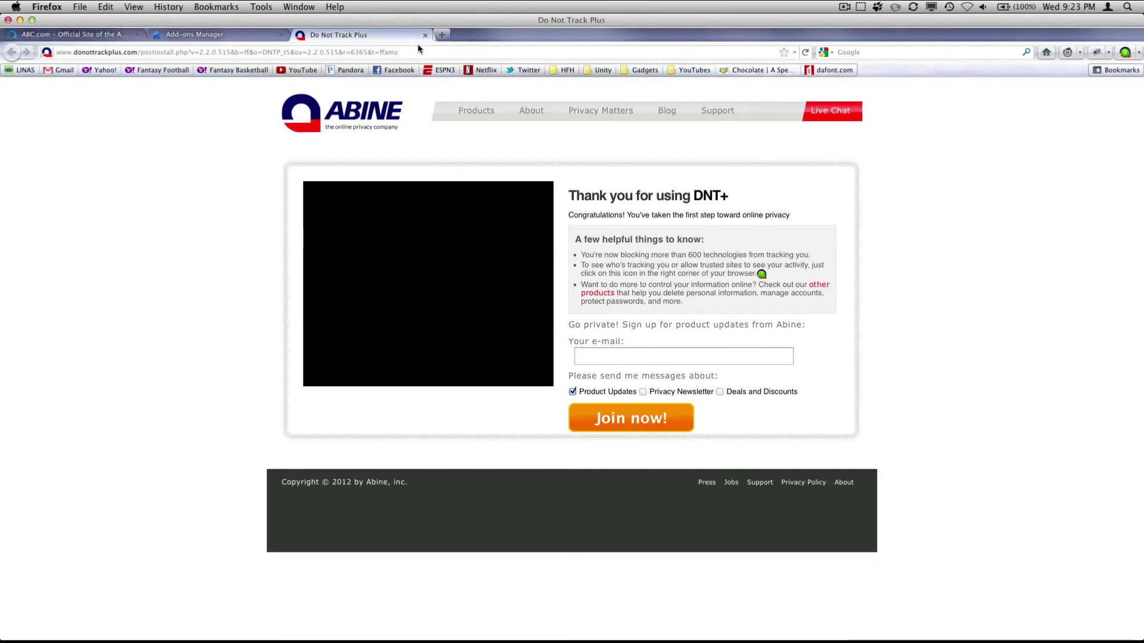
left_click(425, 35)
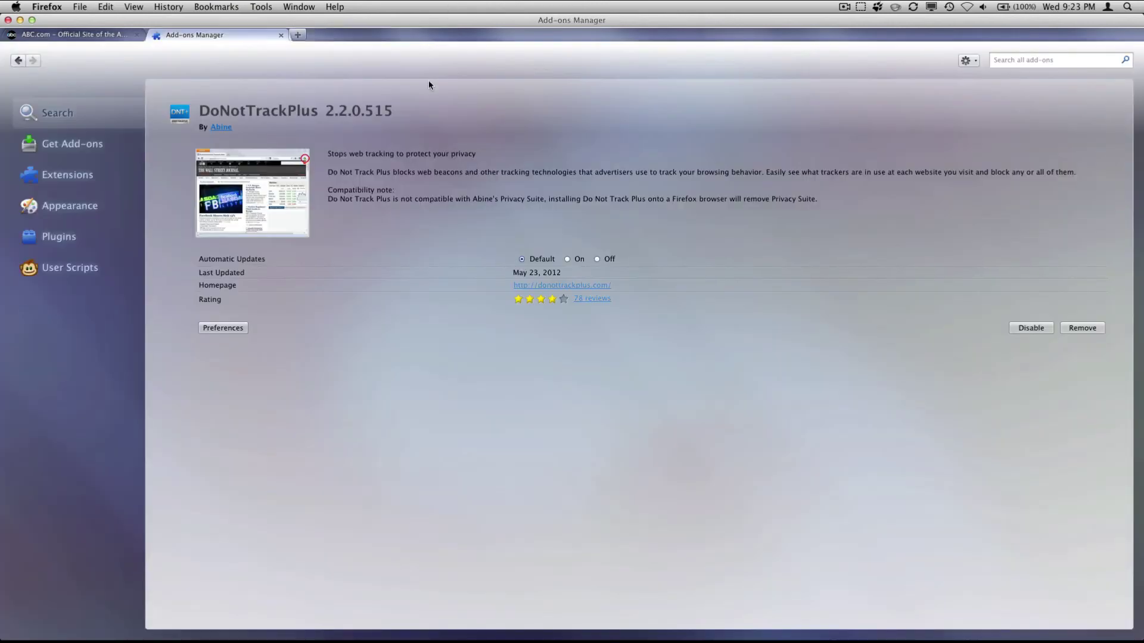
Step: In the DNT+ summary for abc.go.com, block Doubleclick and Omniture so all 8 companies are blocked
left_click(282, 35)
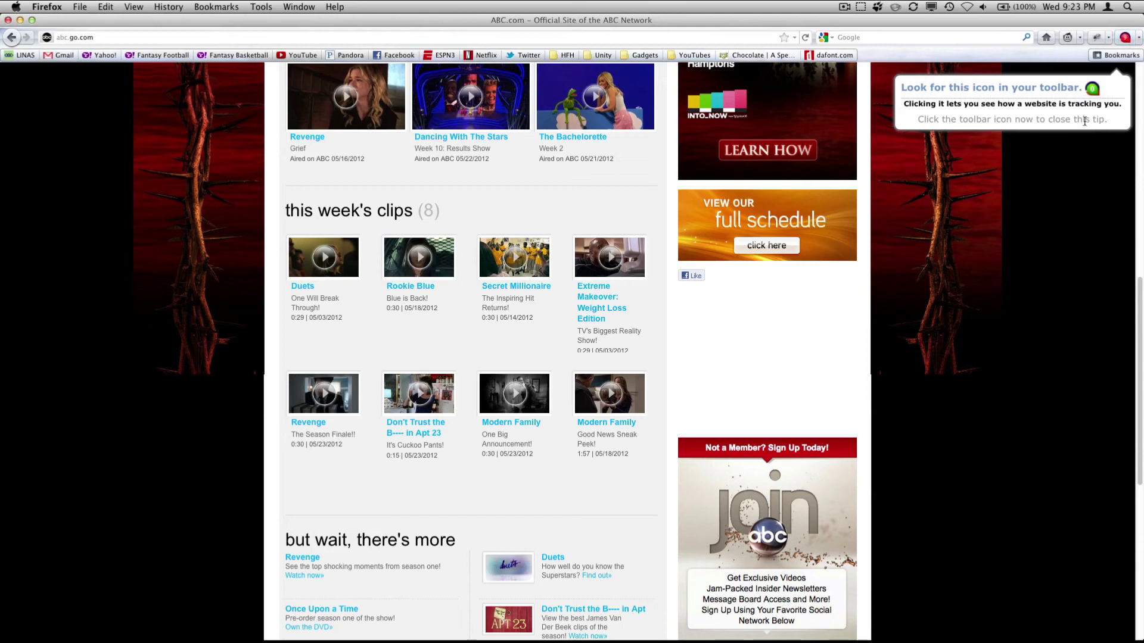
left_click(1126, 38)
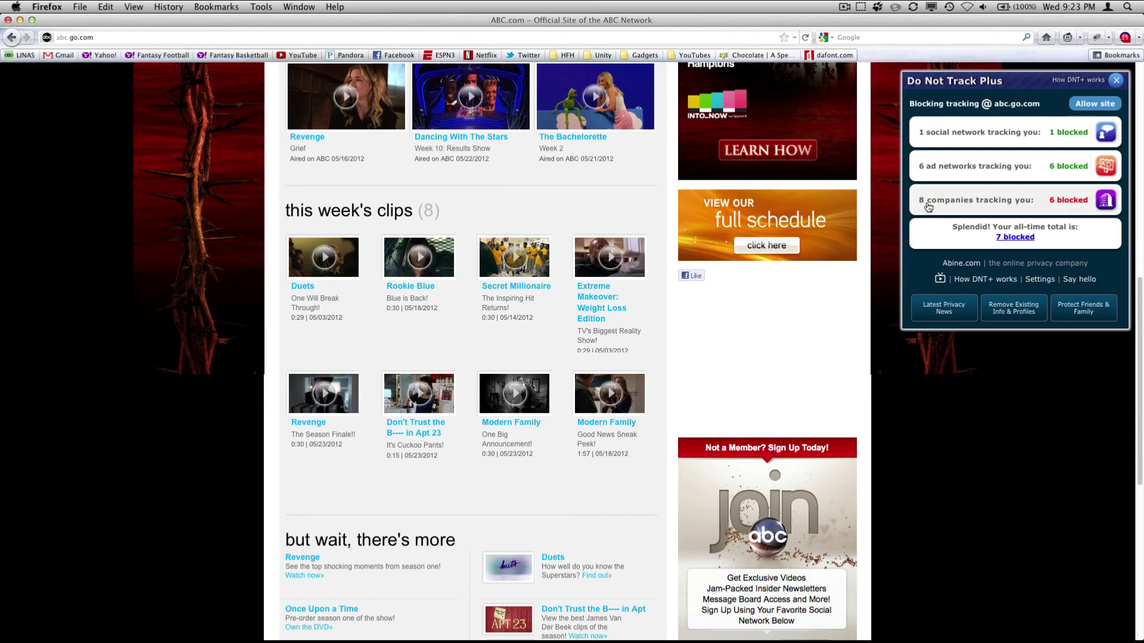
left_click(1010, 206)
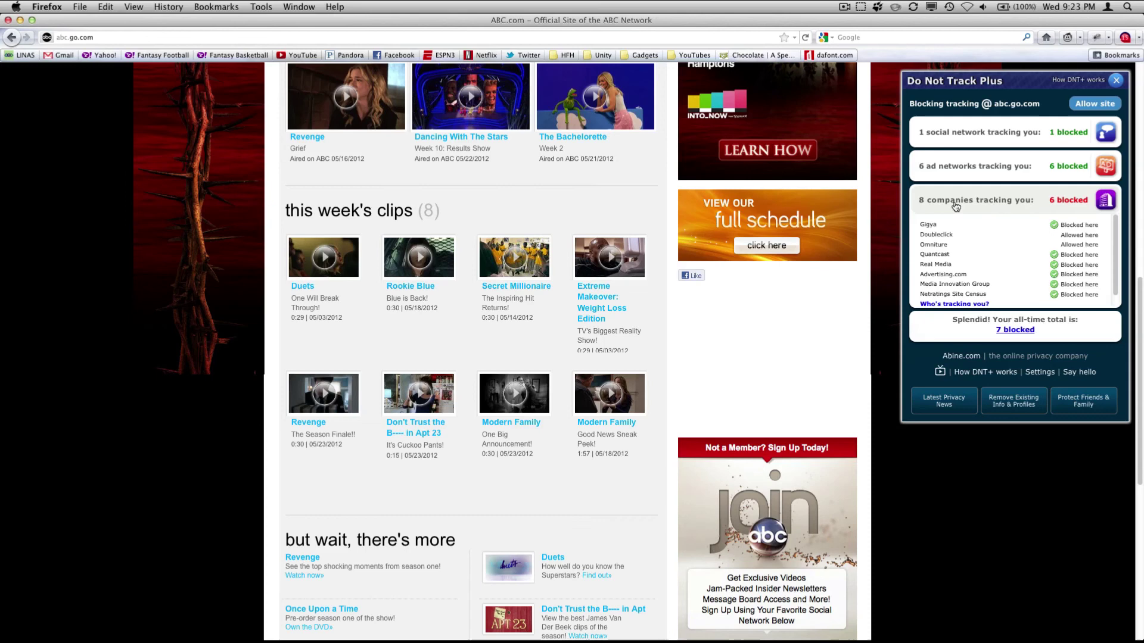
left_click(956, 239)
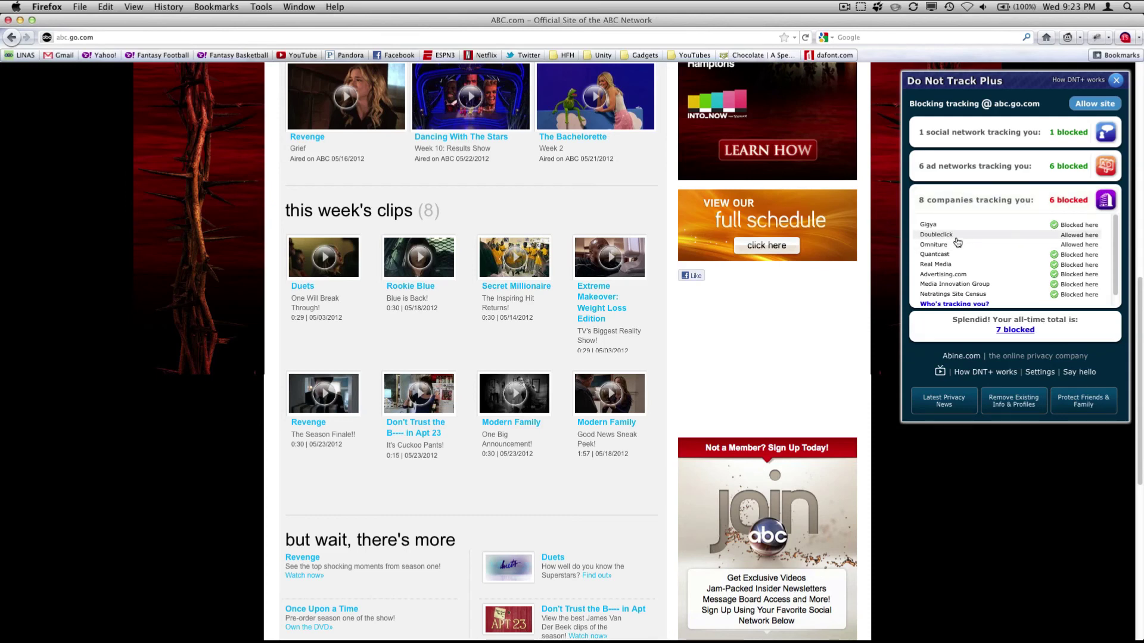
left_click(958, 247)
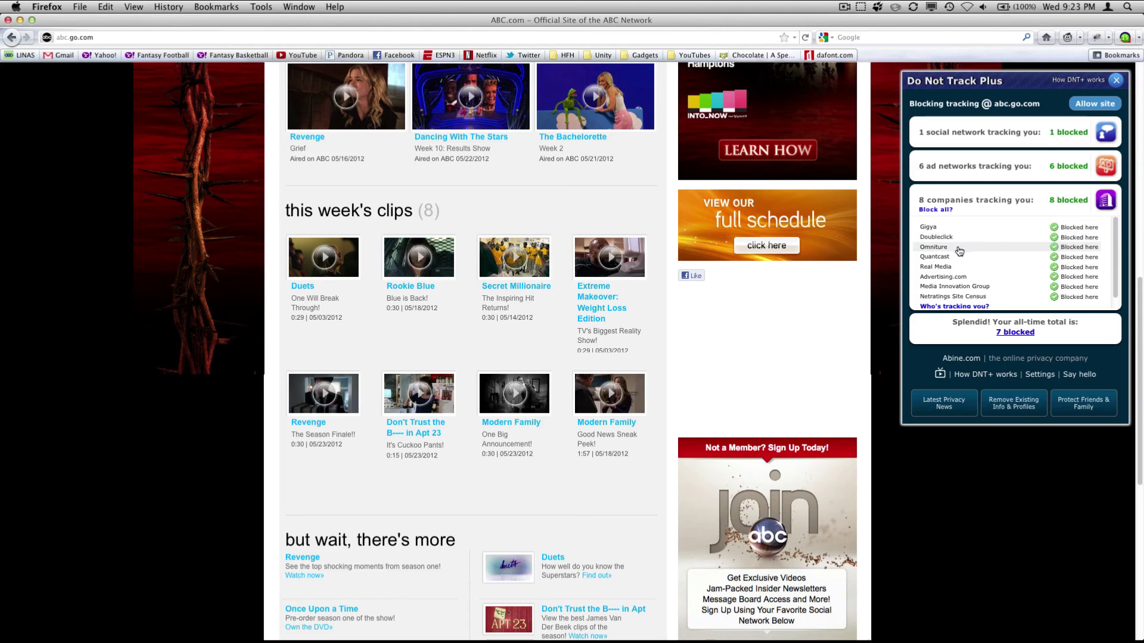
left_click(1004, 201)
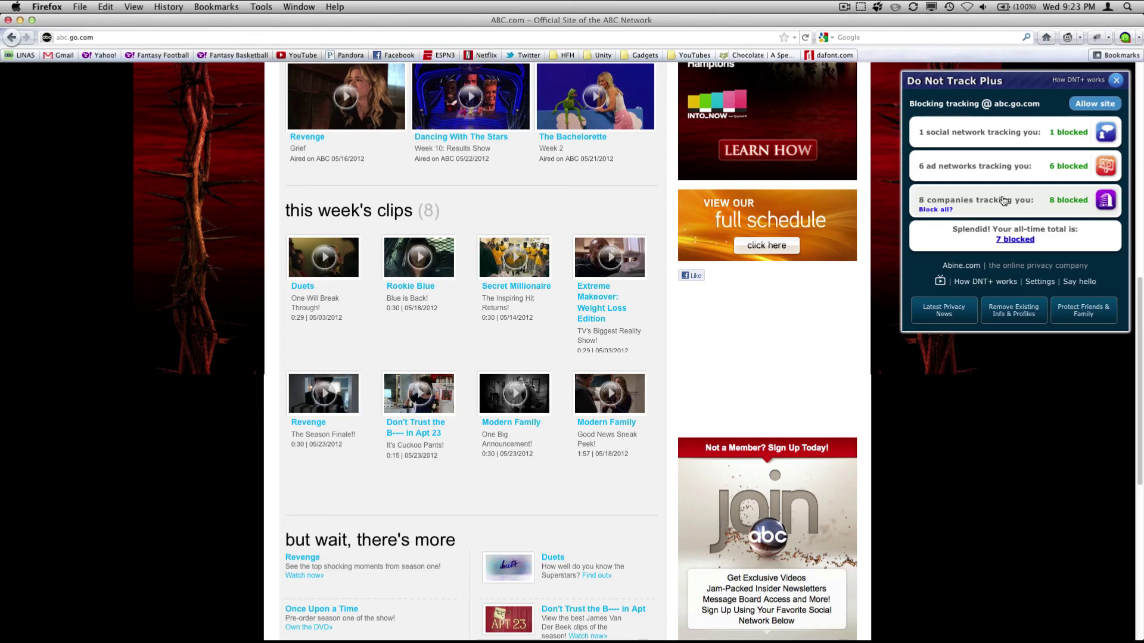